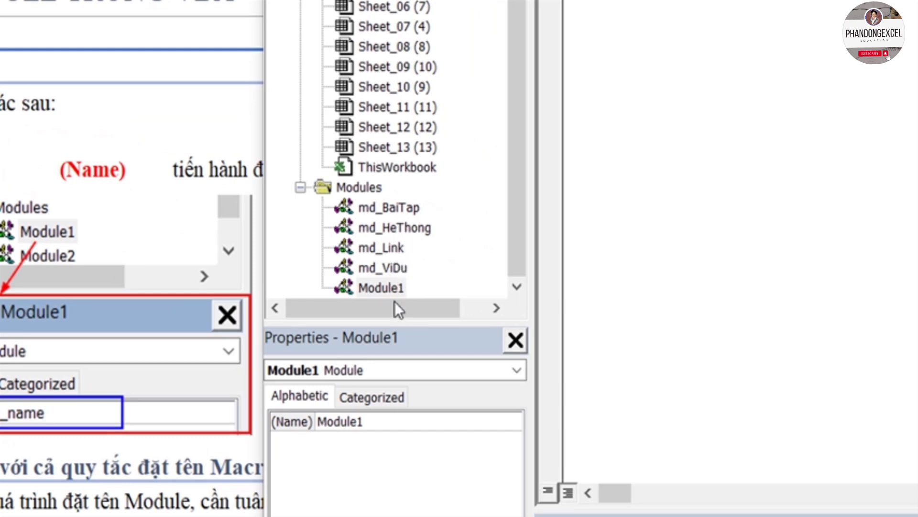
# Rename Module1 to A_vidu02 through its (Name) value in the Properties window
pyautogui.doubleClick(377, 422)
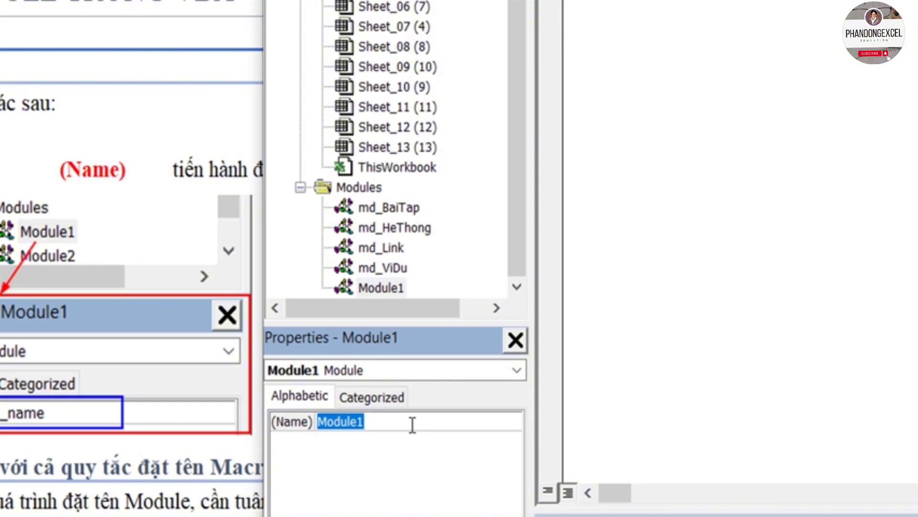
pyautogui.write('A')
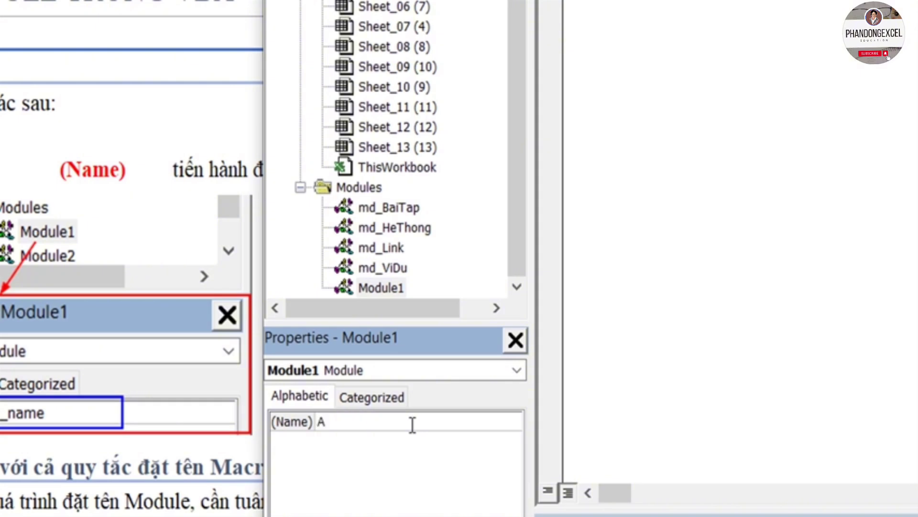
pyautogui.write('_')
pyautogui.write('vidu')
pyautogui.write('02')
pyautogui.press('Return')
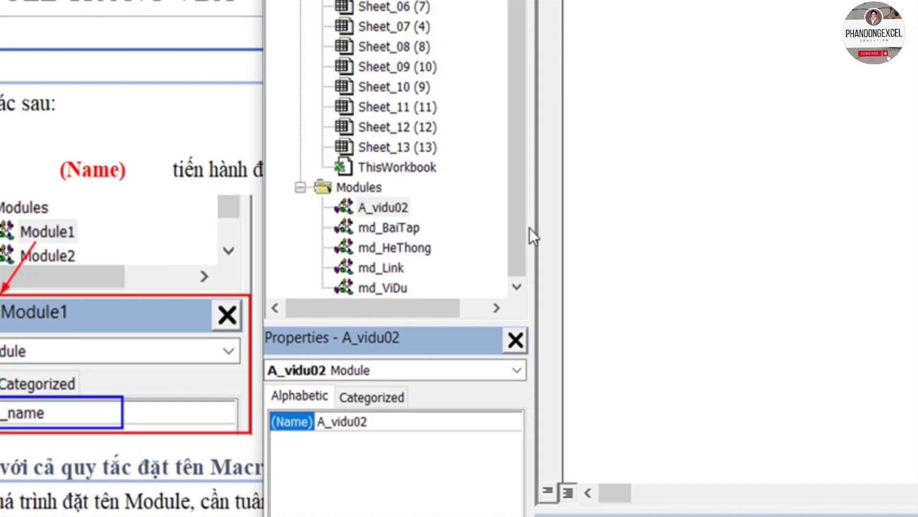
pyautogui.click(521, 240)
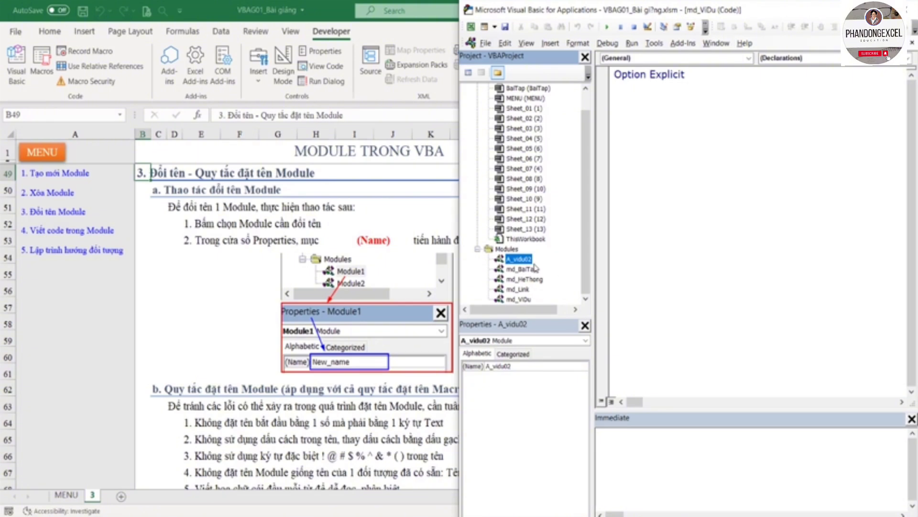
# In the Excel lesson sheet, scroll to section b and highlight the first naming rule in row 64
pyautogui.click(106, 426)
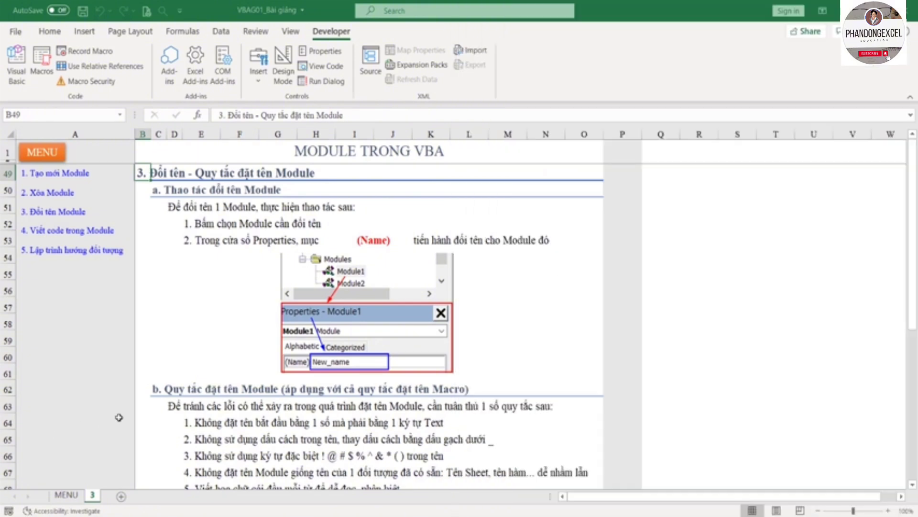
pyautogui.scroll(-1, 588, 381)
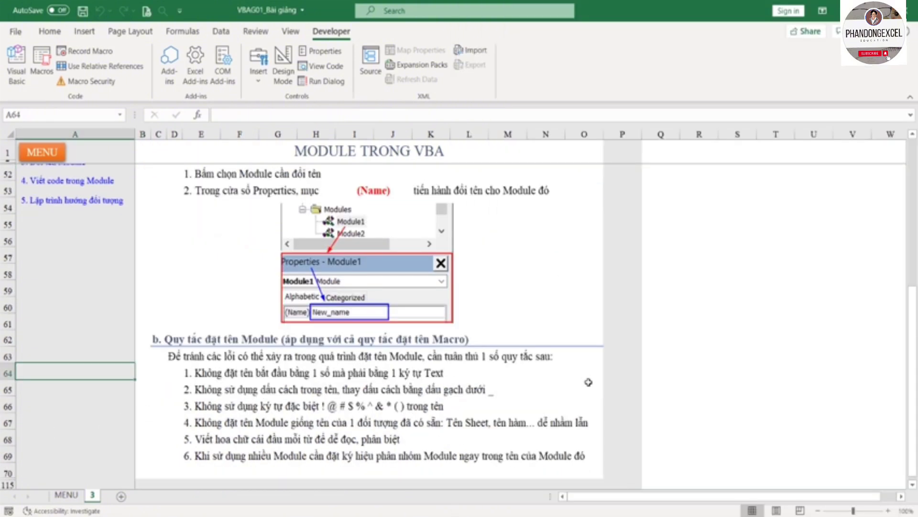
pyautogui.click(562, 376)
pyautogui.scroll(-3, 564, 378)
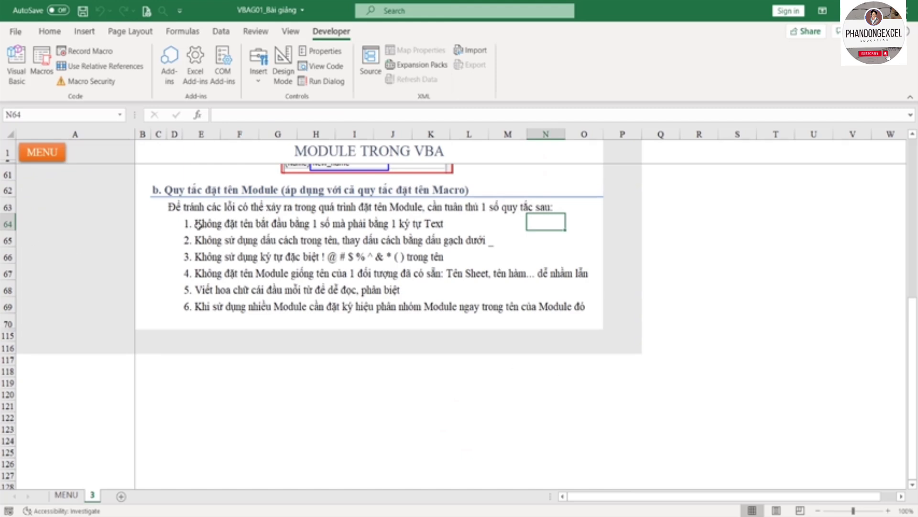
pyautogui.moveTo(199, 226); pyautogui.dragTo(496, 226)
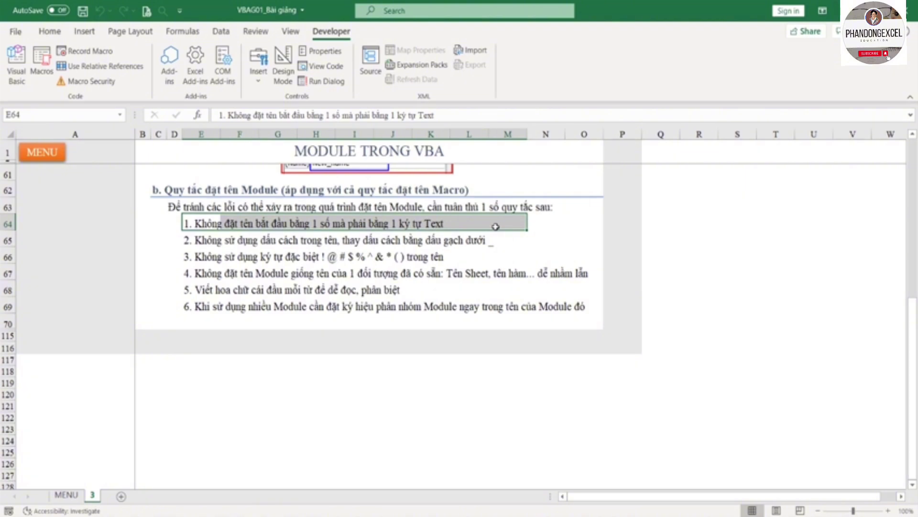
pyautogui.click(181, 499)
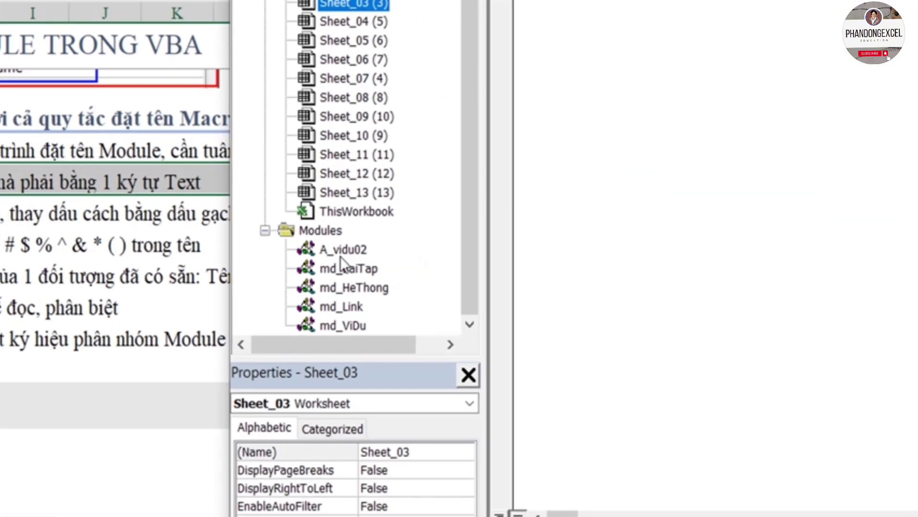
# Try renaming A_vidu02 to 1_vidu02, triggering the 'Not a legal object name' error
pyautogui.rightClick(319, 256)
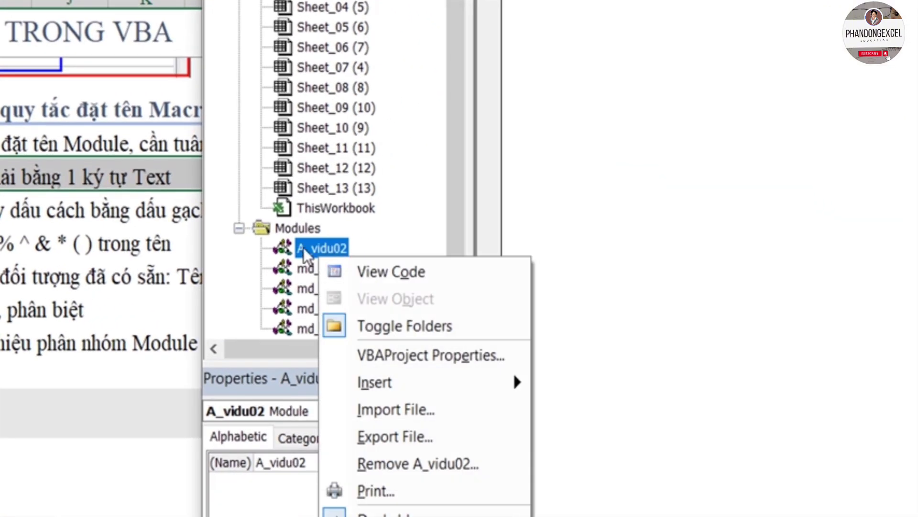
pyautogui.press('Escape')
pyautogui.moveTo(262, 462); pyautogui.dragTo(266, 462)
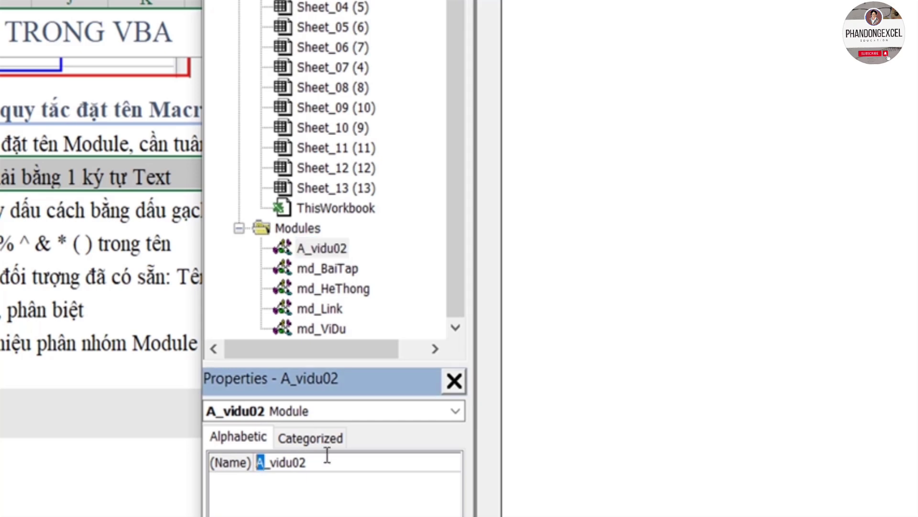
pyautogui.write('1')
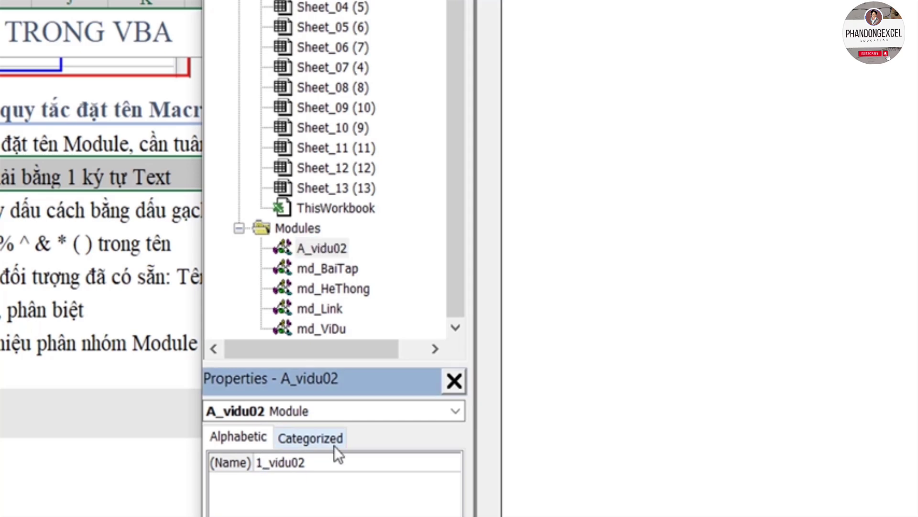
pyautogui.press('Return')
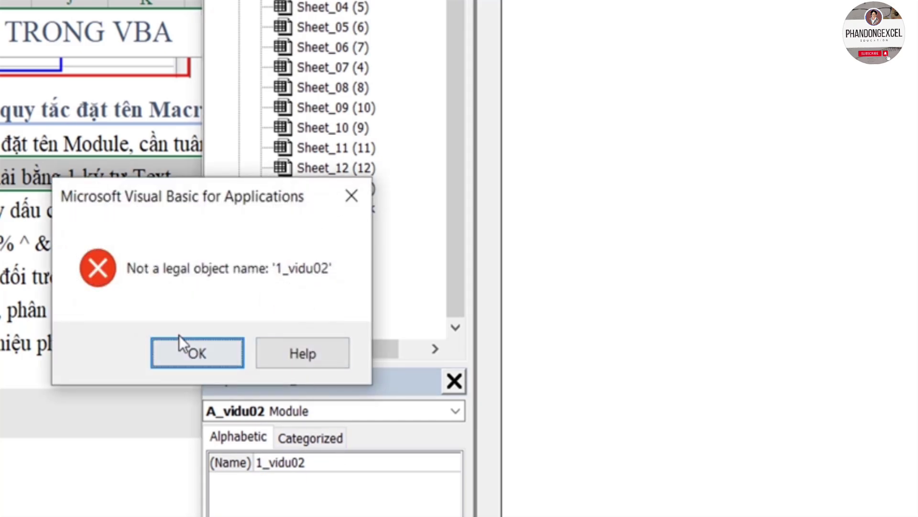
pyautogui.moveTo(256, 209); pyautogui.dragTo(586, 228)
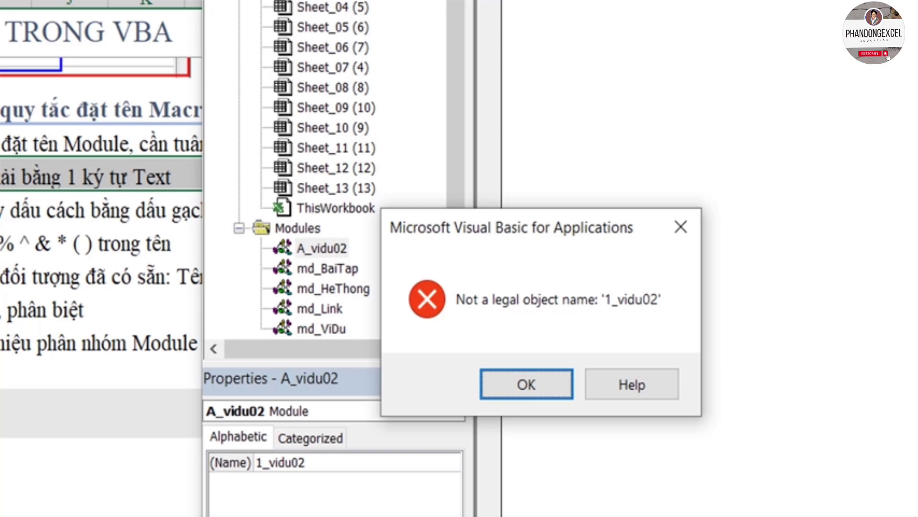
# Dismiss the error and highlight the second naming rule in row 65 of the Excel sheet
pyautogui.click(693, 227)
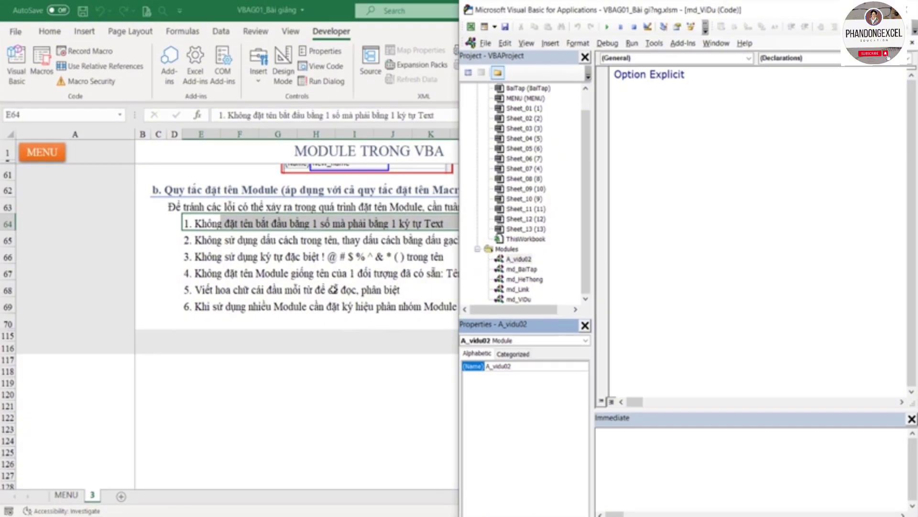
pyautogui.click(330, 289)
pyautogui.moveTo(200, 242); pyautogui.dragTo(522, 239)
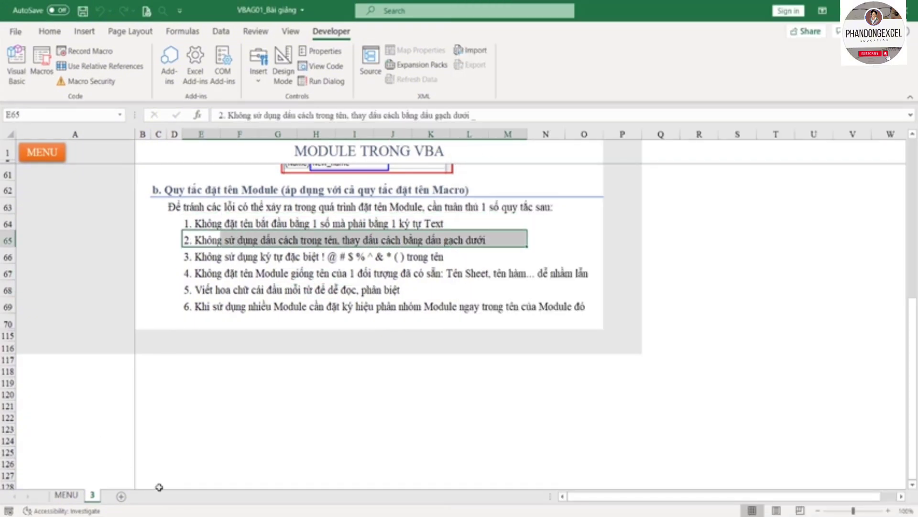
pyautogui.click(205, 490)
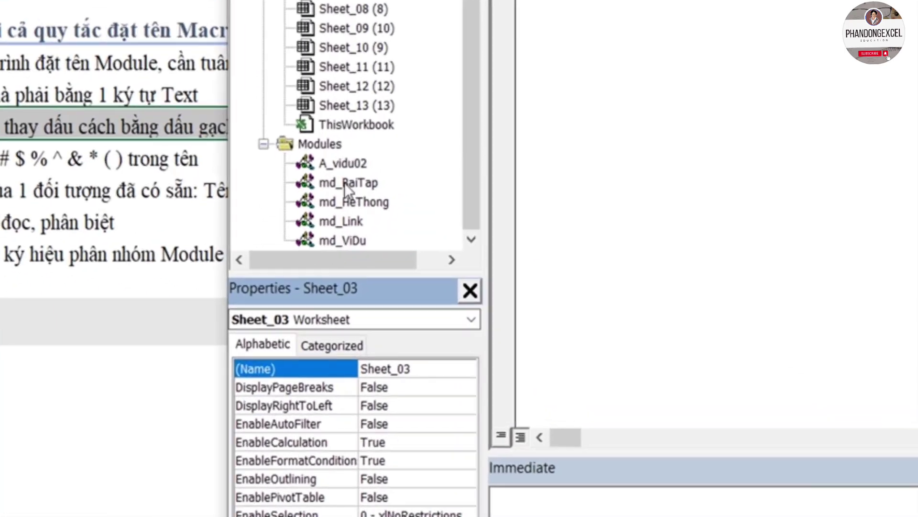
# Try the names 'A_vi du02' and 'A_vidu 02', dismissing each invalid-name error
pyautogui.click(328, 165)
pyautogui.click(269, 369)
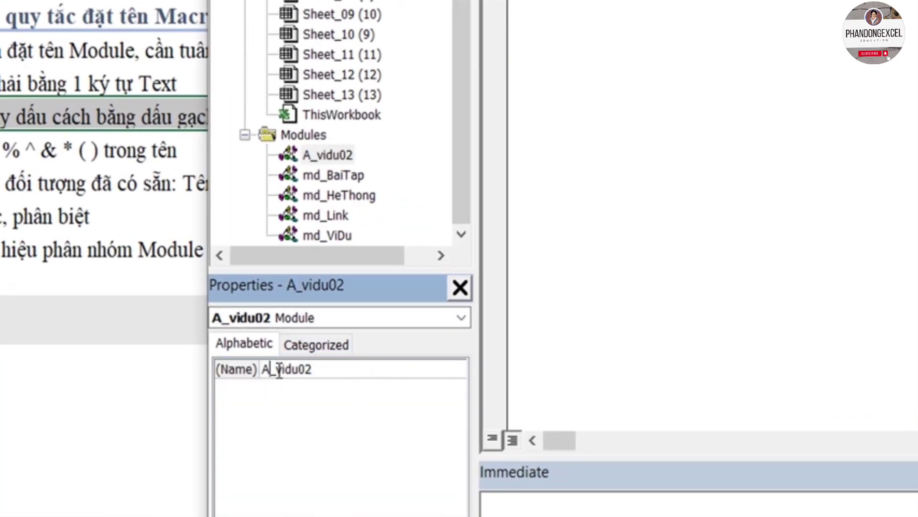
pyautogui.moveTo(269, 369); pyautogui.dragTo(277, 368)
pyautogui.click(288, 369)
pyautogui.press('Return')
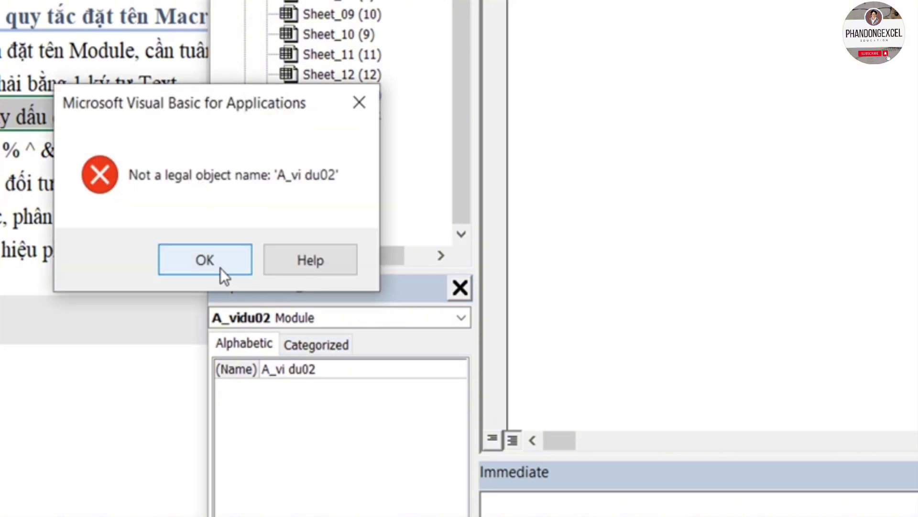
pyautogui.click(220, 268)
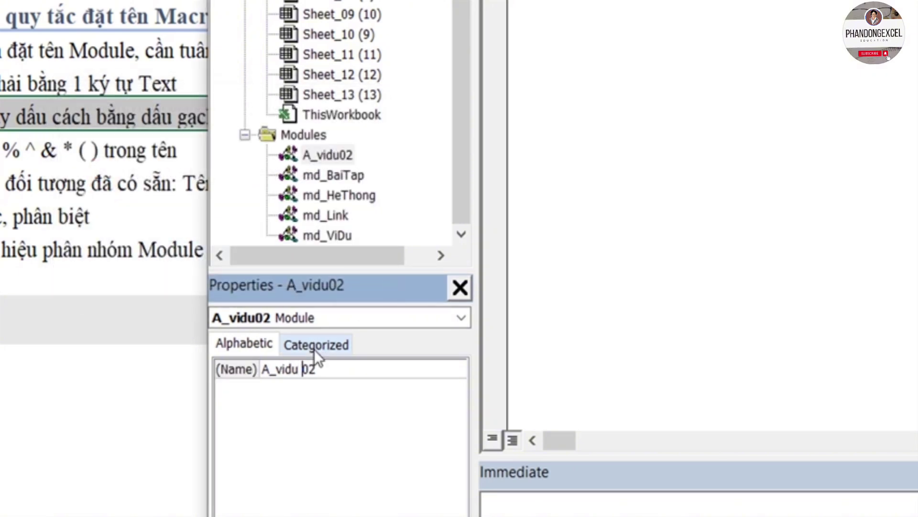
pyautogui.press('Return')
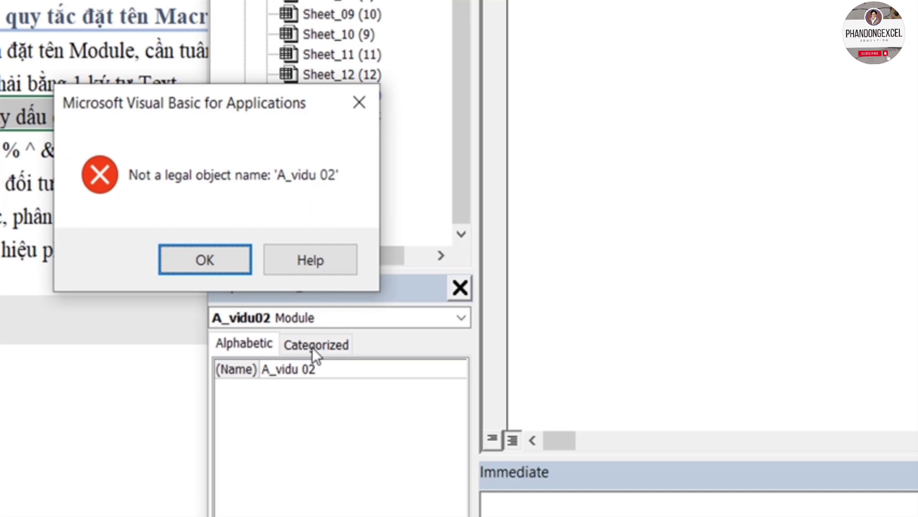
pyautogui.click(201, 259)
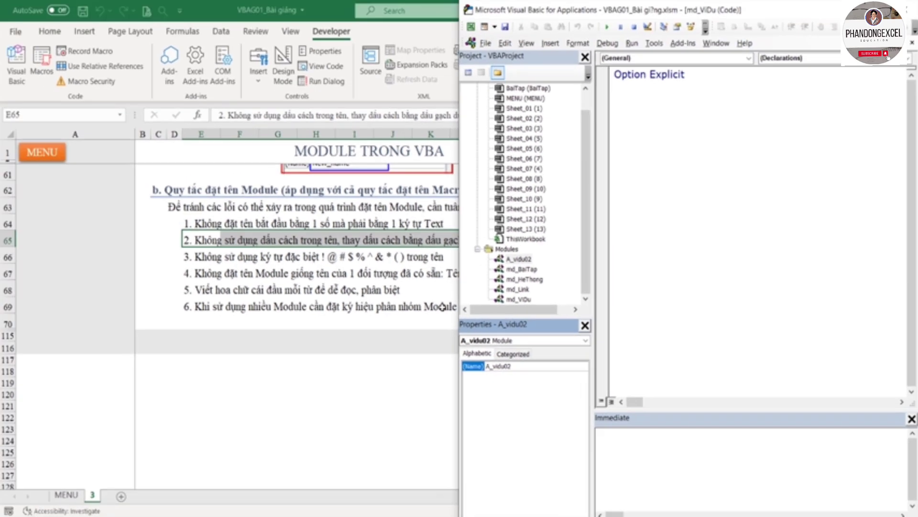
pyautogui.press('Down')
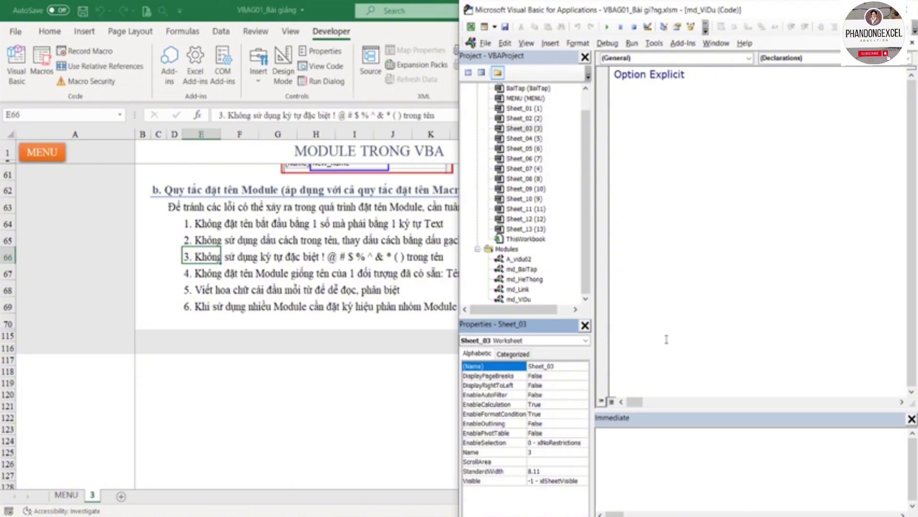
# Highlight naming rules 4, 5 and 6 on rows 67–69 of the Excel lesson sheet
pyautogui.hotkey('alt', 'F11')
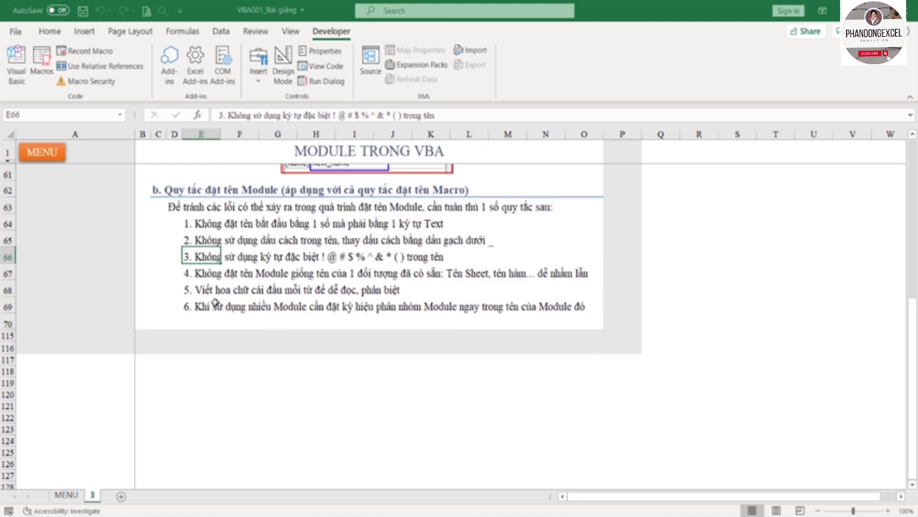
pyautogui.moveTo(191, 274); pyautogui.dragTo(345, 273)
pyautogui.moveTo(480, 275); pyautogui.dragTo(583, 273)
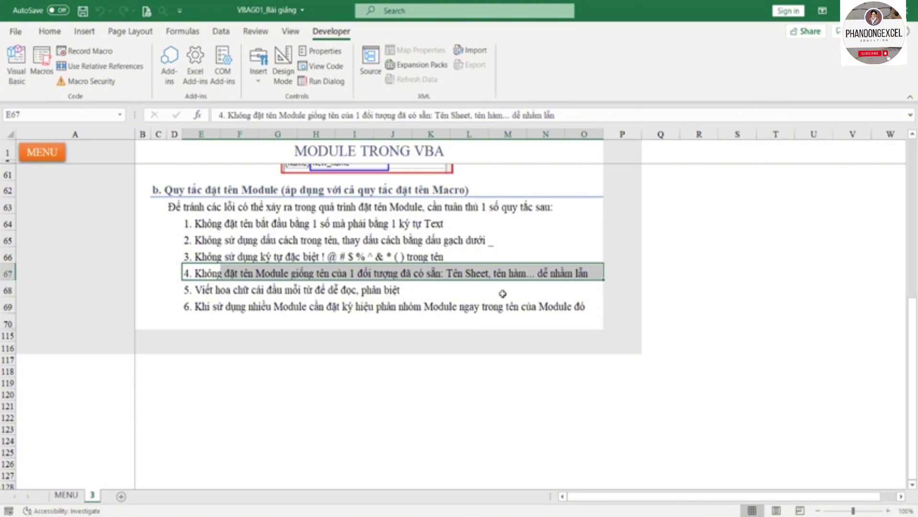
pyautogui.click(396, 348)
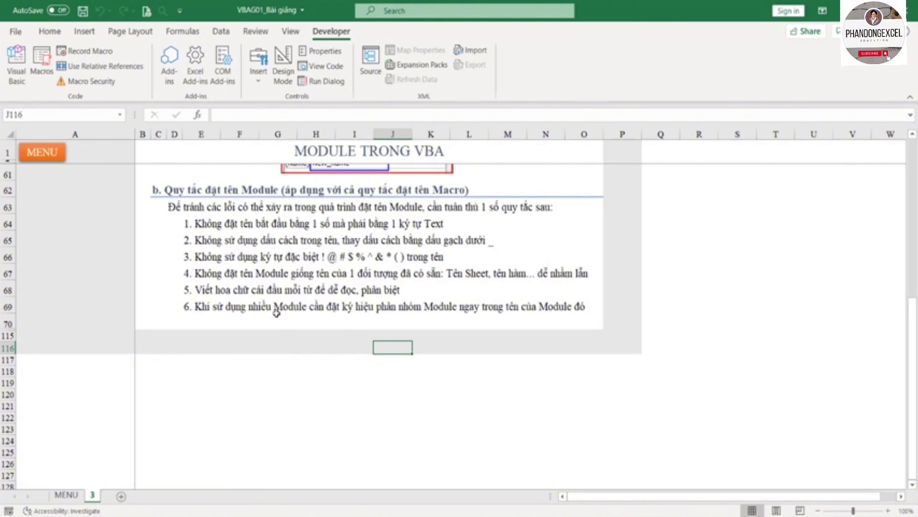
pyautogui.click(201, 273)
pyautogui.click(199, 292)
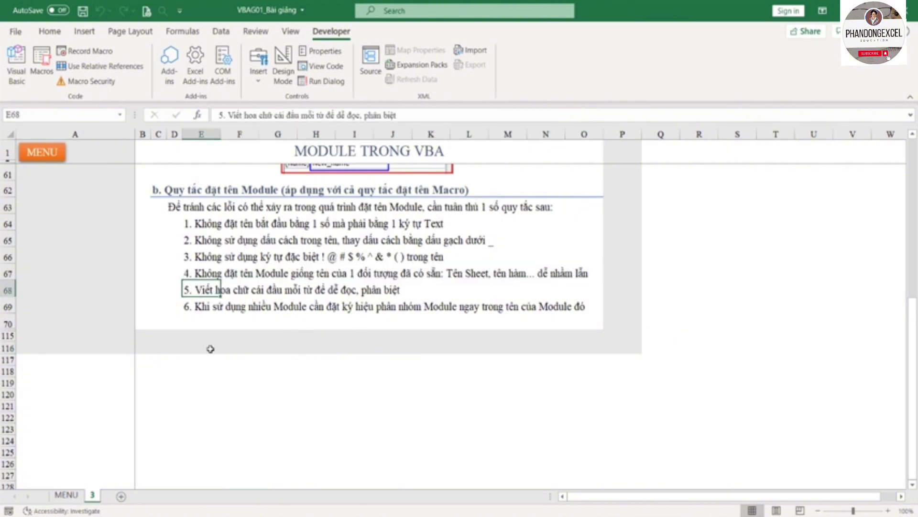
pyautogui.moveTo(198, 290); pyautogui.dragTo(592, 290)
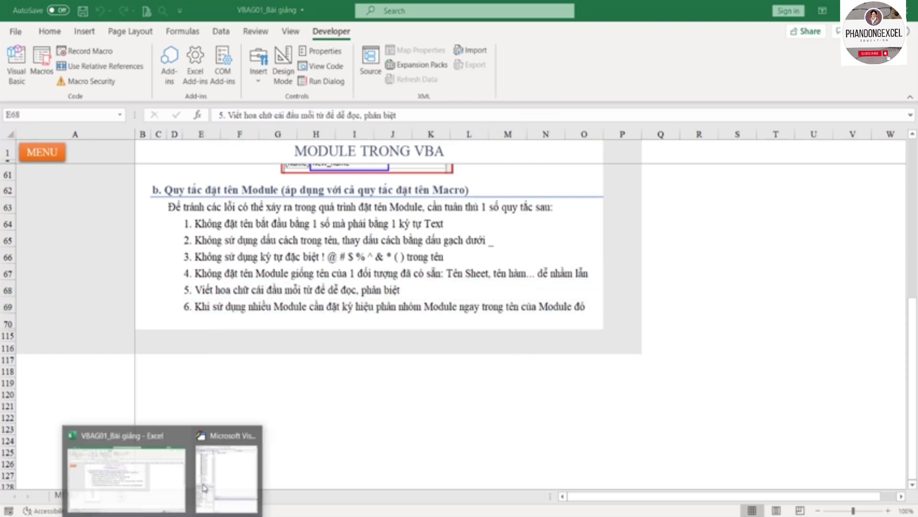
# Replace the A_vidu02 module name with hangtonkho in the Properties window
pyautogui.click(207, 478)
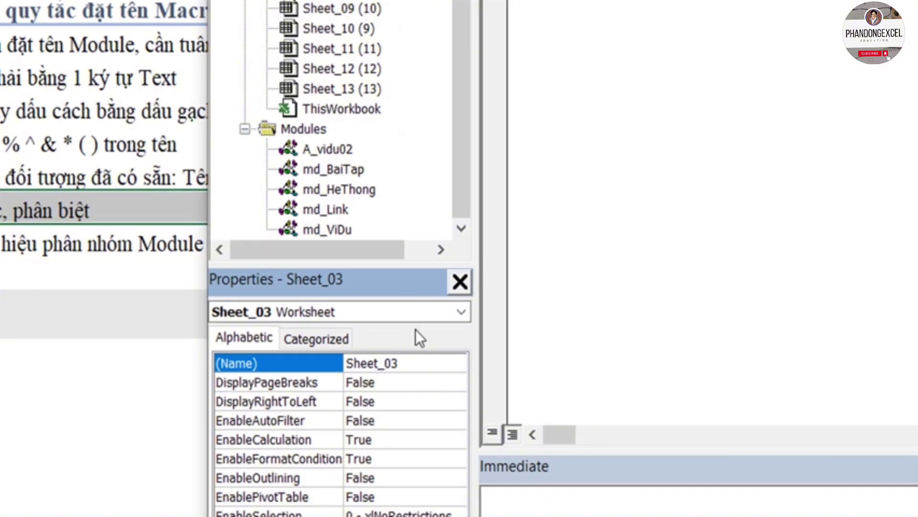
pyautogui.click(333, 153)
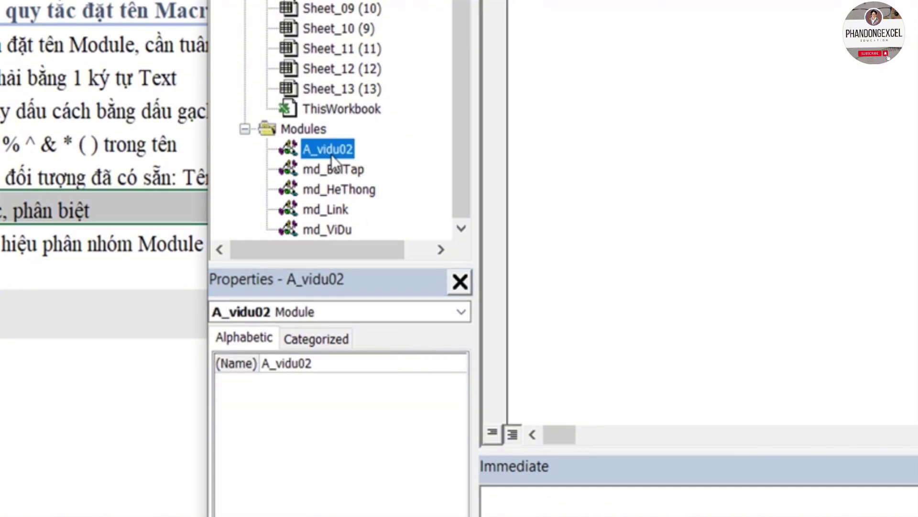
pyautogui.click(345, 362)
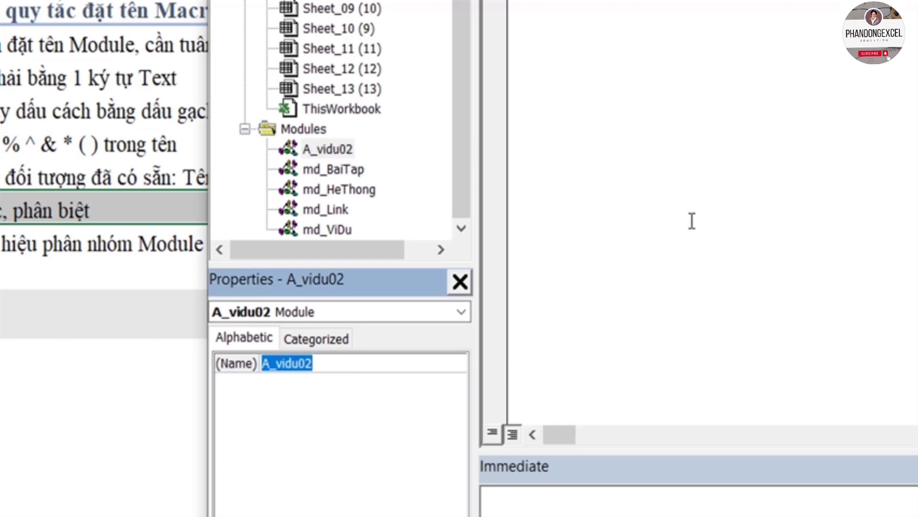
pyautogui.press('BackSpace')
pyautogui.write('h')
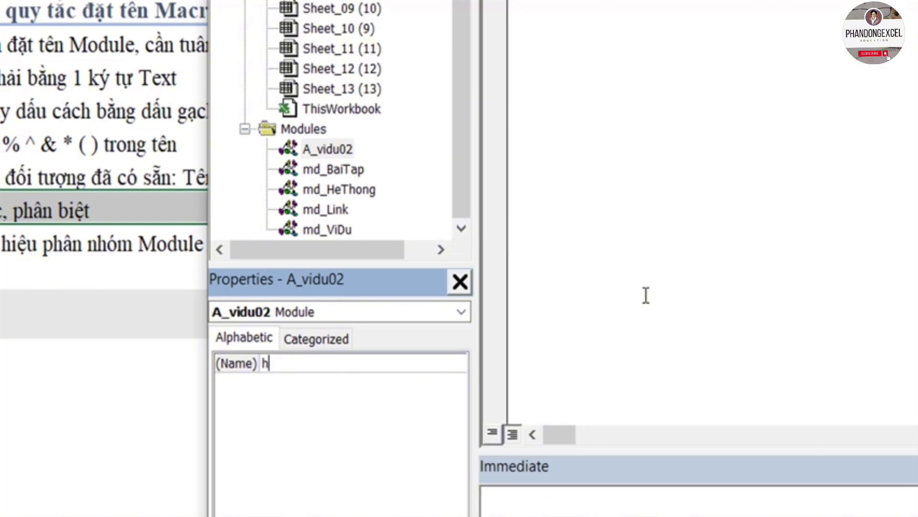
pyautogui.write('angto')
pyautogui.write('nkho')
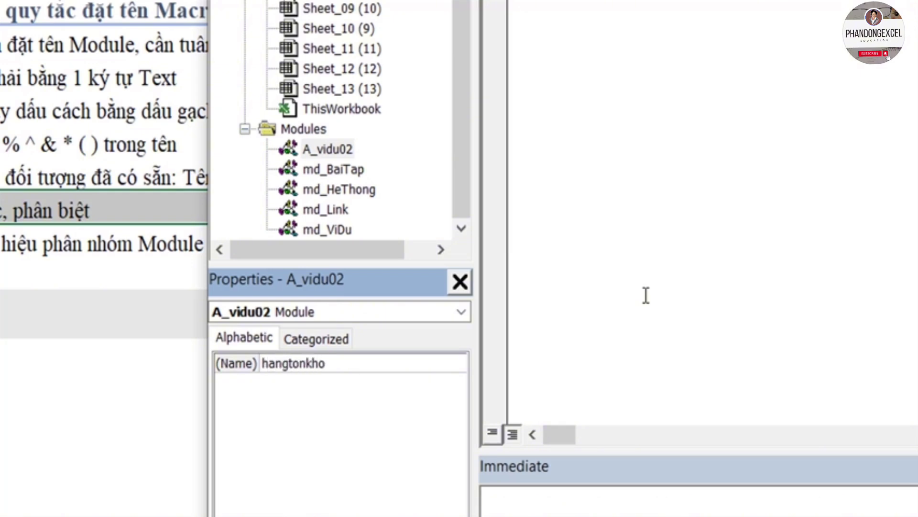
pyautogui.press('Return')
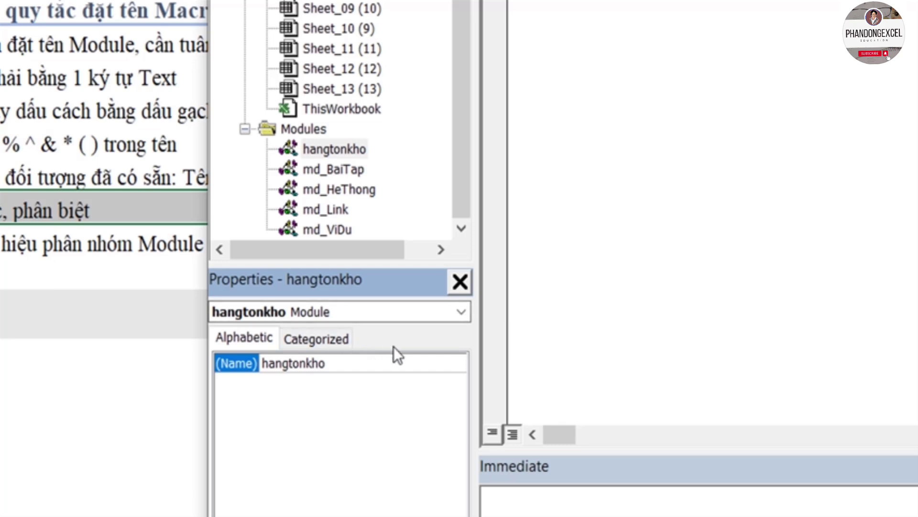
pyautogui.click(378, 169)
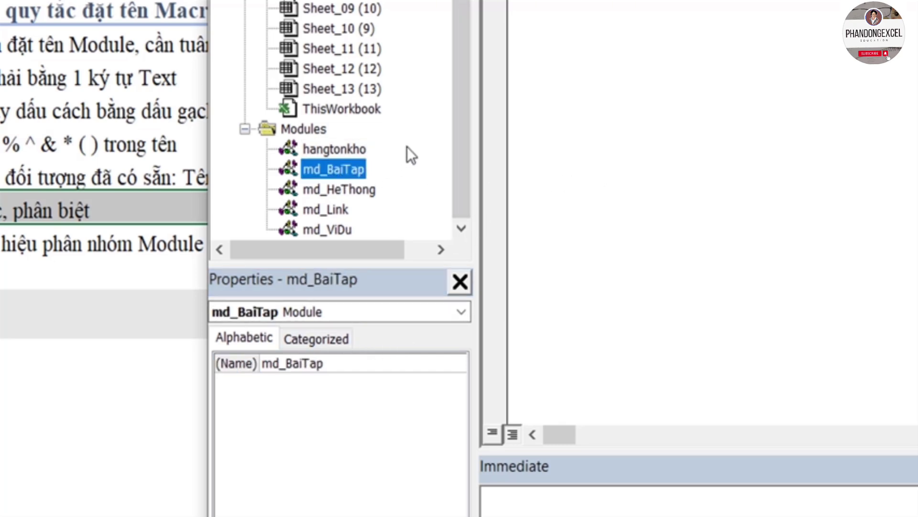
pyautogui.press('Up')
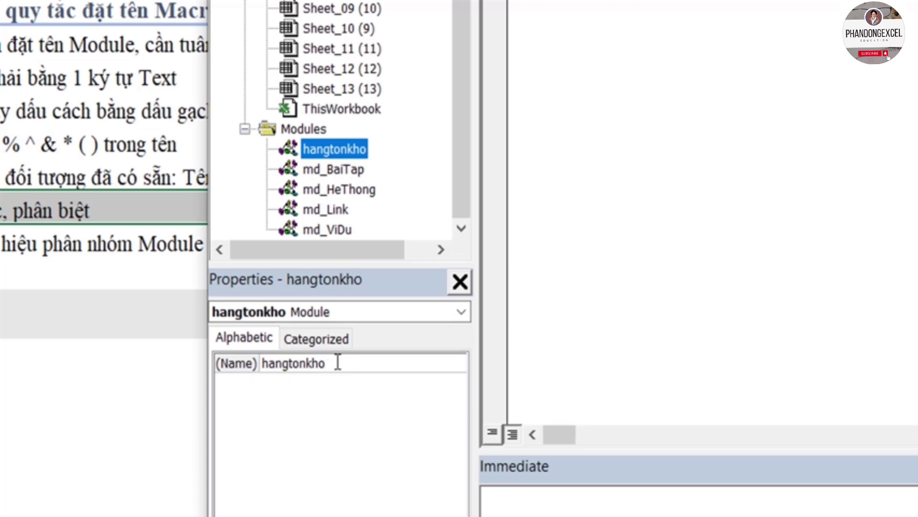
# Capitalise H, T and K to change the name to HangTonKho
pyautogui.click(266, 363)
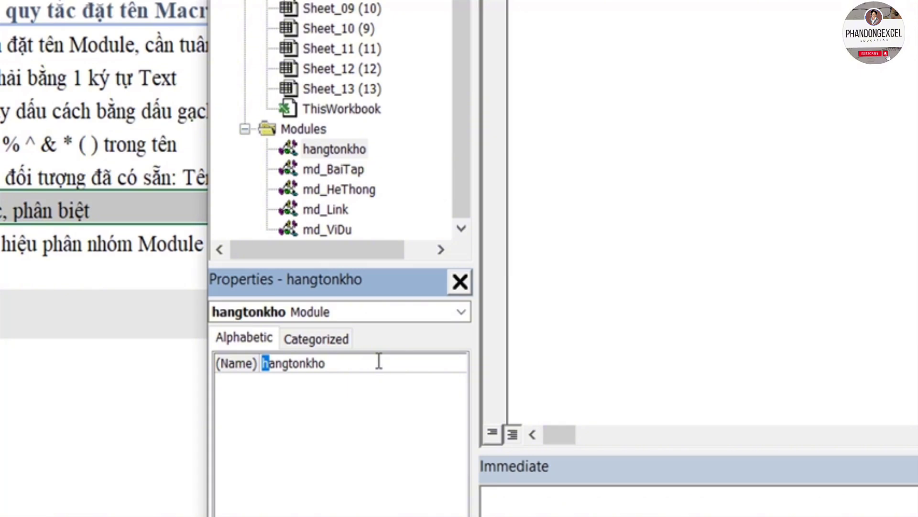
pyautogui.write('H')
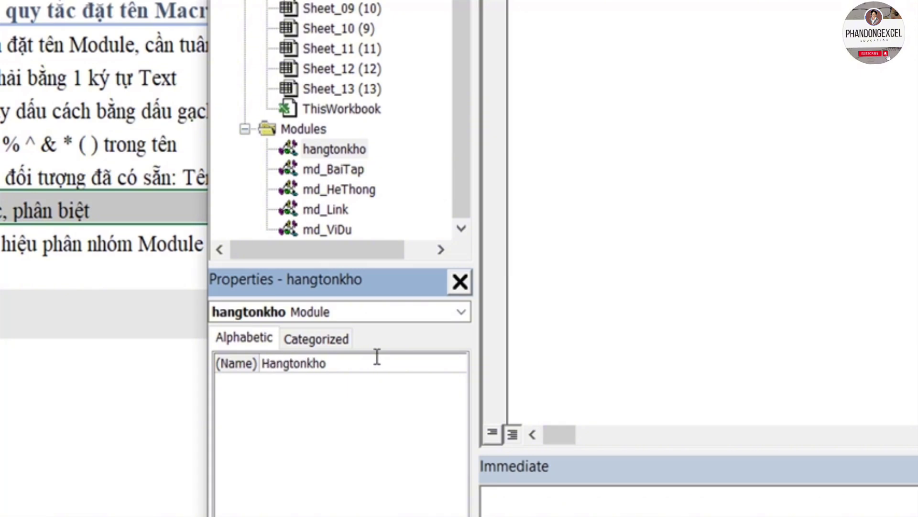
pyautogui.click(294, 363)
pyautogui.press('BackSpace')
pyautogui.write('T')
pyautogui.click(318, 363)
pyautogui.press('BackSpace')
pyautogui.write('K')
pyautogui.moveTo(337, 364); pyautogui.dragTo(251, 361)
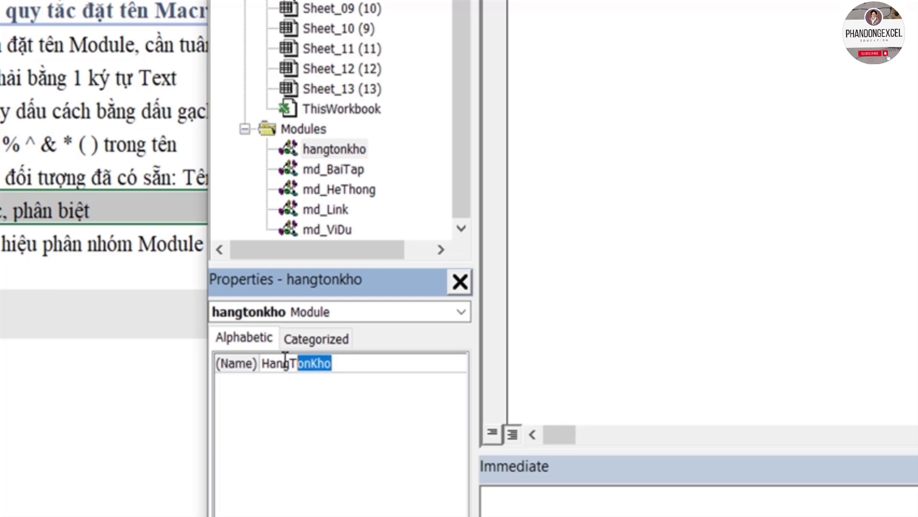
pyautogui.press('Return')
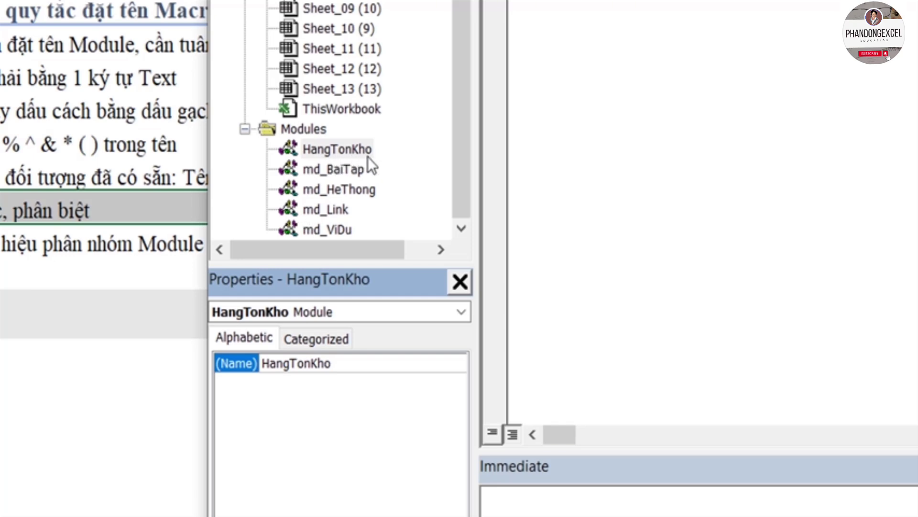
# Insert underscores between the words to get Hang_Ton_Kho
pyautogui.click(292, 363)
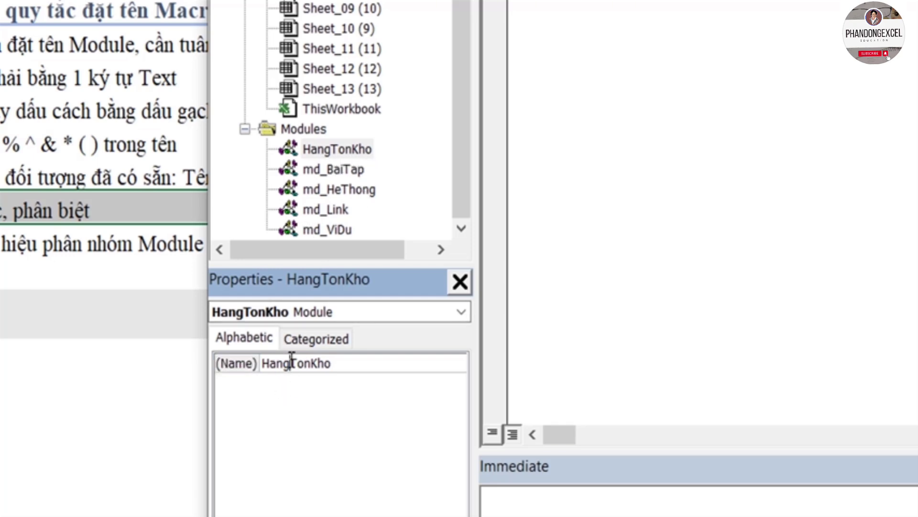
pyautogui.write('_')
pyautogui.click(319, 362)
pyautogui.write('_')
pyautogui.press('Return')
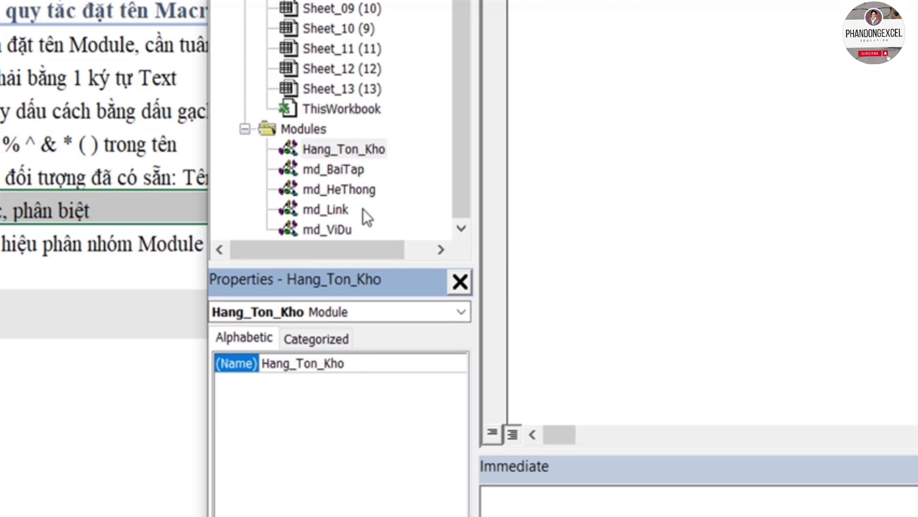
pyautogui.click(461, 132)
pyautogui.click(303, 152)
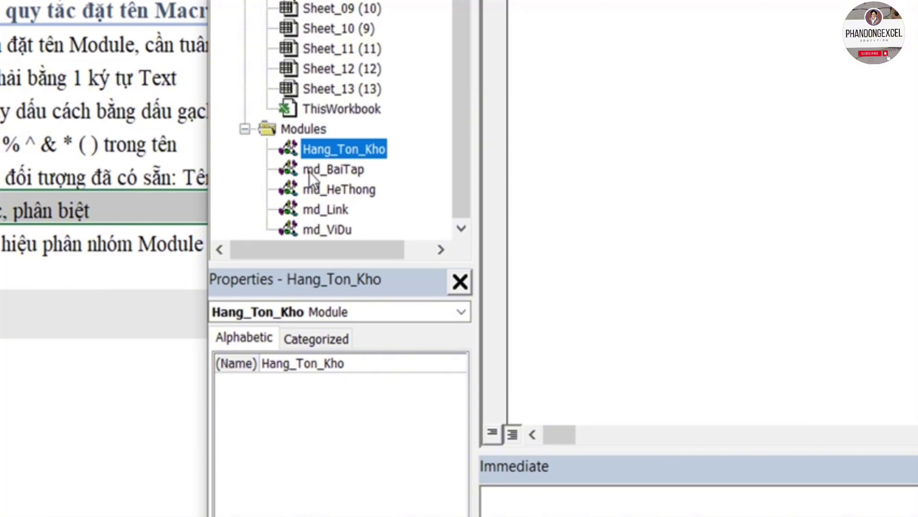
pyautogui.click(310, 170)
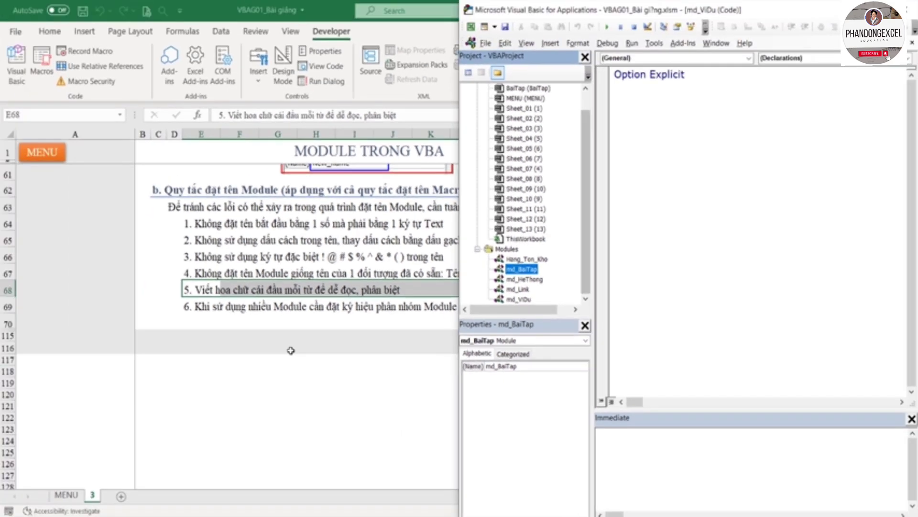
# In the Excel sheet, highlight rule 6 on row 69 and scroll up to the renaming steps
pyautogui.hotkey('alt', 'F11')
pyautogui.moveTo(198, 309); pyautogui.dragTo(582, 308)
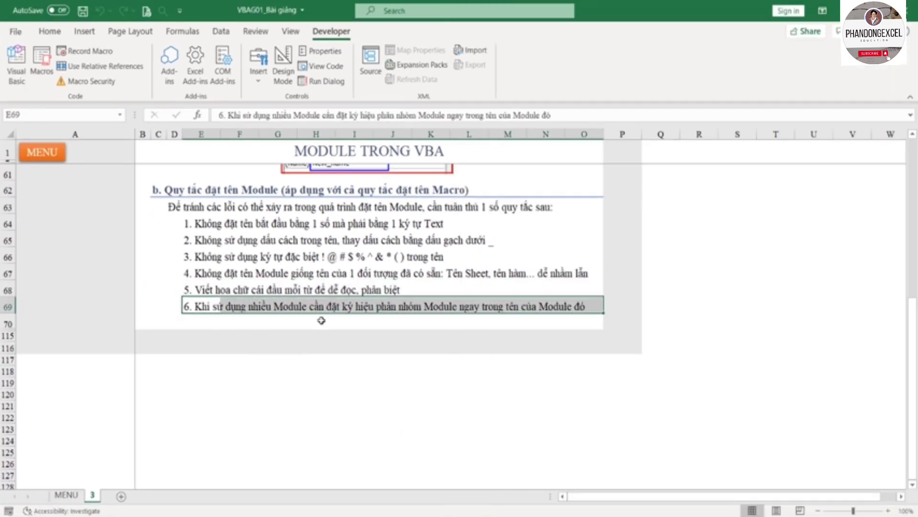
pyautogui.click(436, 338)
pyautogui.moveTo(191, 305); pyautogui.dragTo(581, 306)
pyautogui.scroll(4, 173, 335)
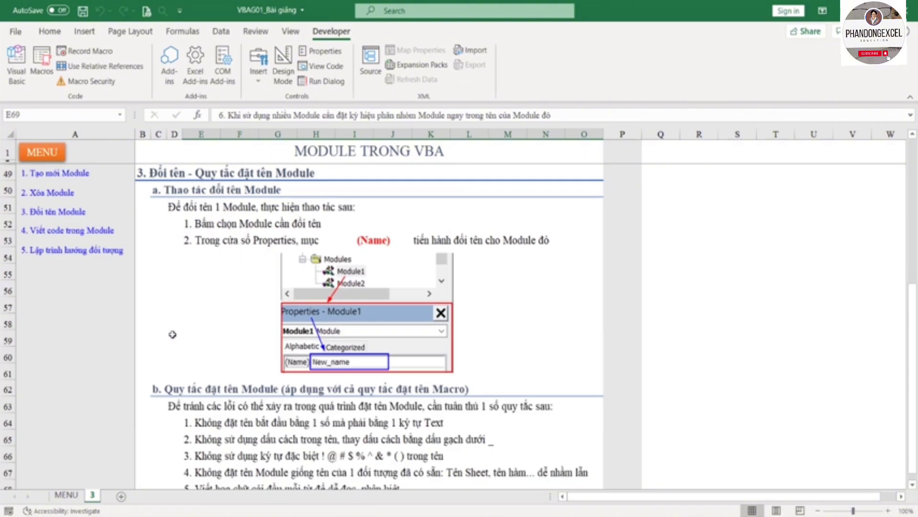